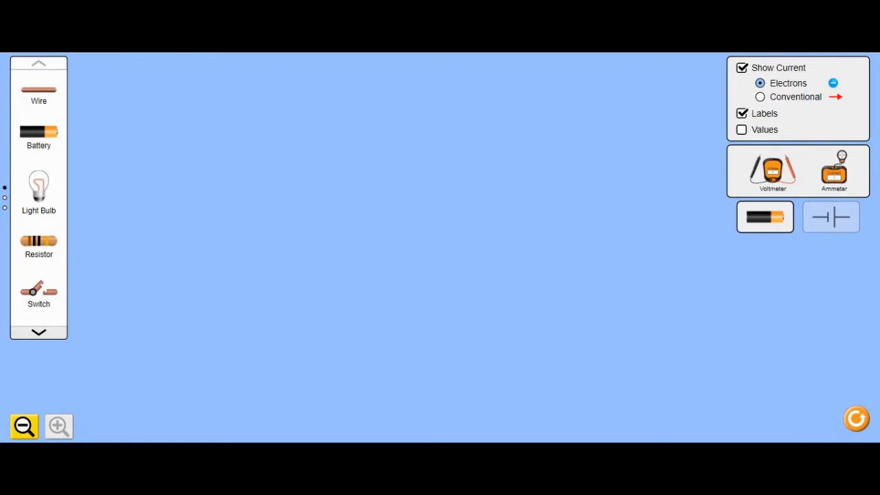
- Scroll through the component toolbox to view all available parts, then return to the top
left_click(39, 332)
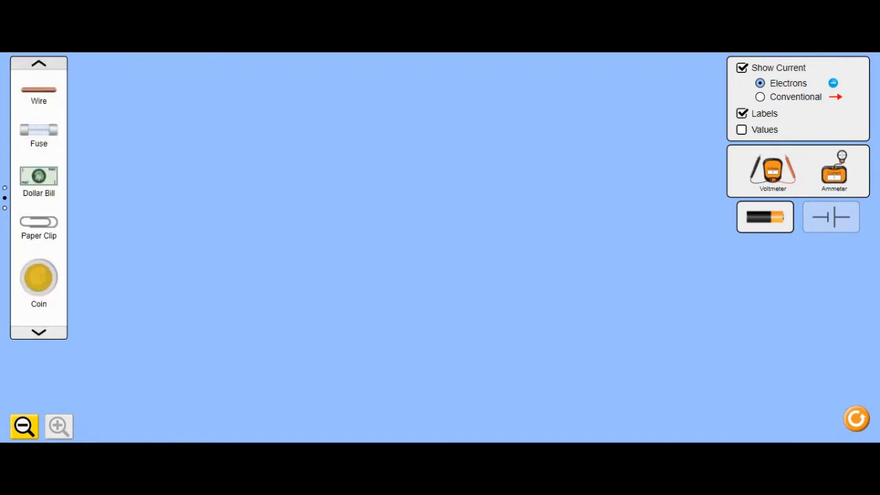
left_click(38, 333)
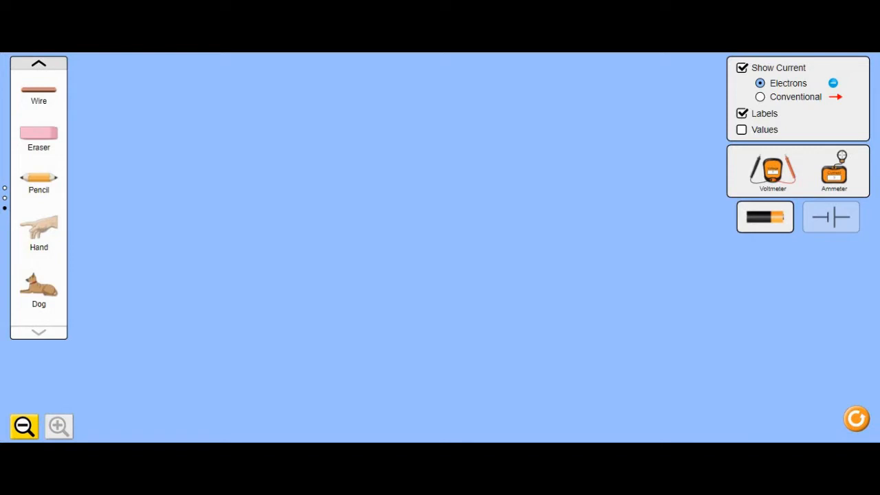
left_click(38, 63)
left_click(38, 63)
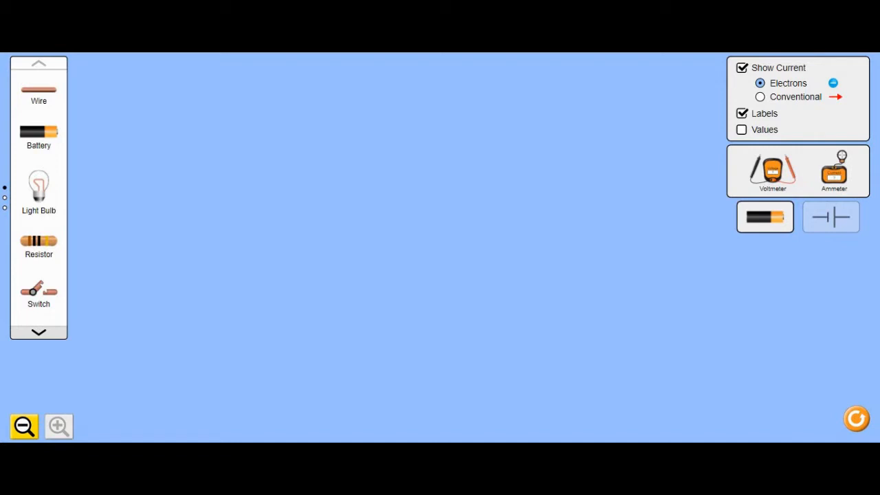
- Place a battery near the top of the workspace and attach a wire to each of its terminals
left_click_drag(39, 131, 358, 125)
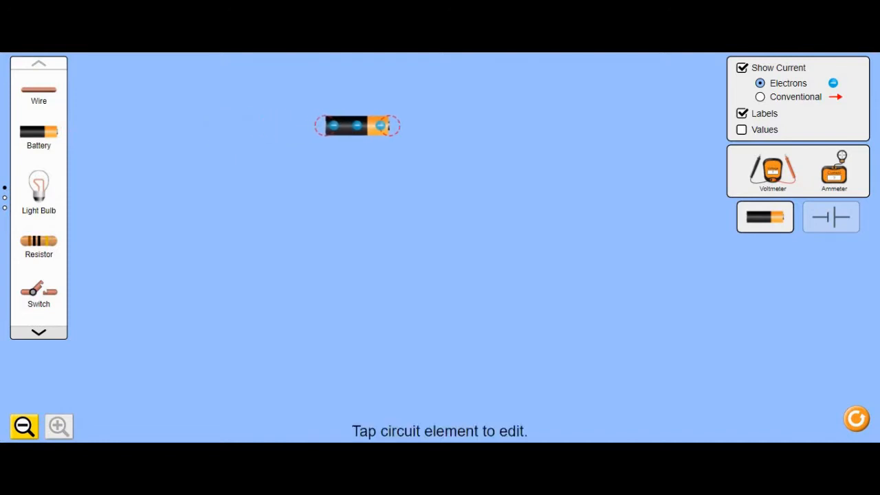
left_click_drag(358, 126, 377, 85)
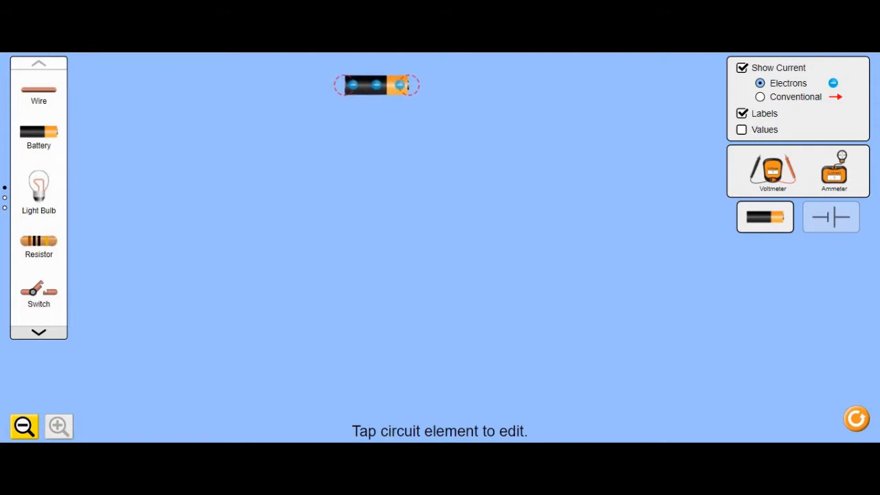
left_click_drag(39, 89, 305, 85)
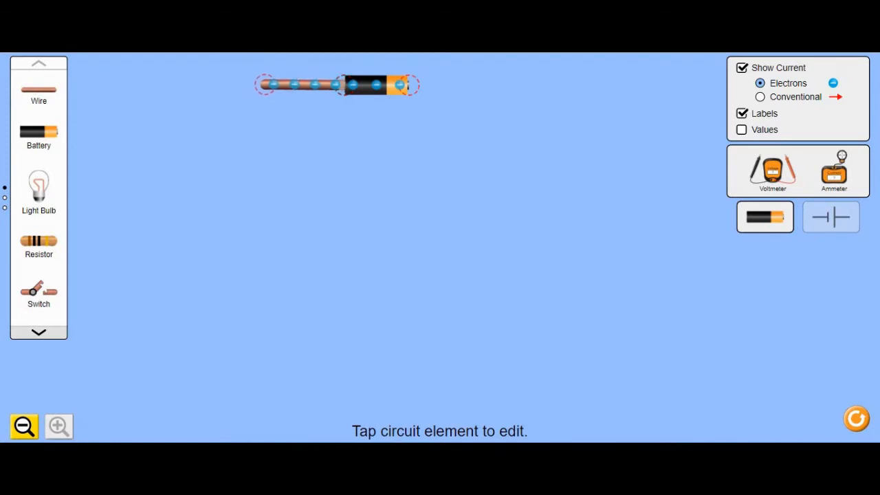
left_click_drag(38, 89, 447, 88)
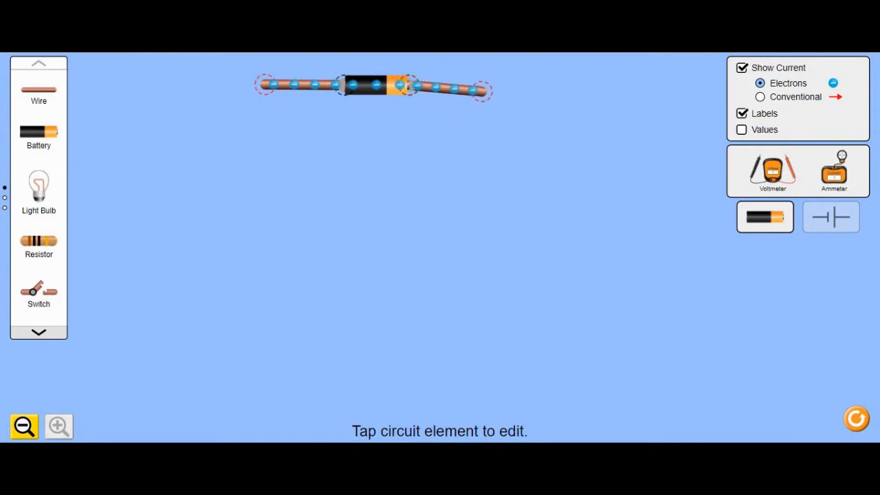
- Run wires down and along the bottom from the battery's left end and connect a light bulb there
left_click_drag(38, 89, 264, 145)
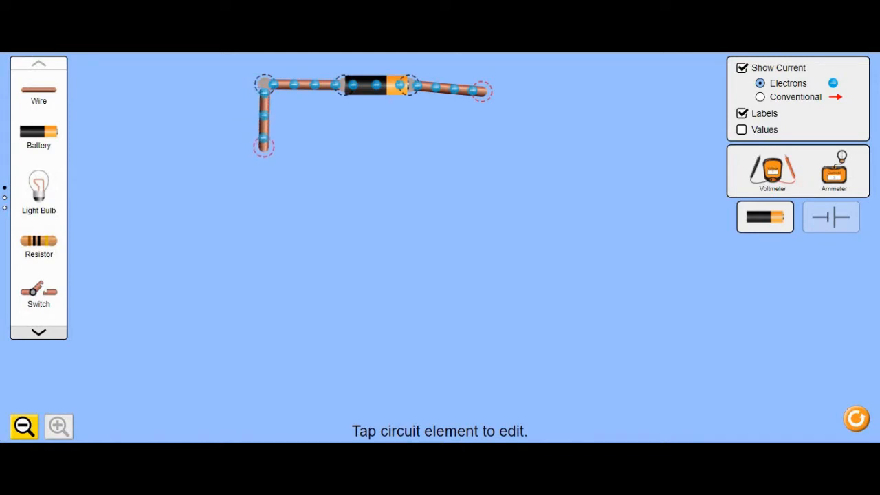
left_click_drag(38, 90, 296, 146)
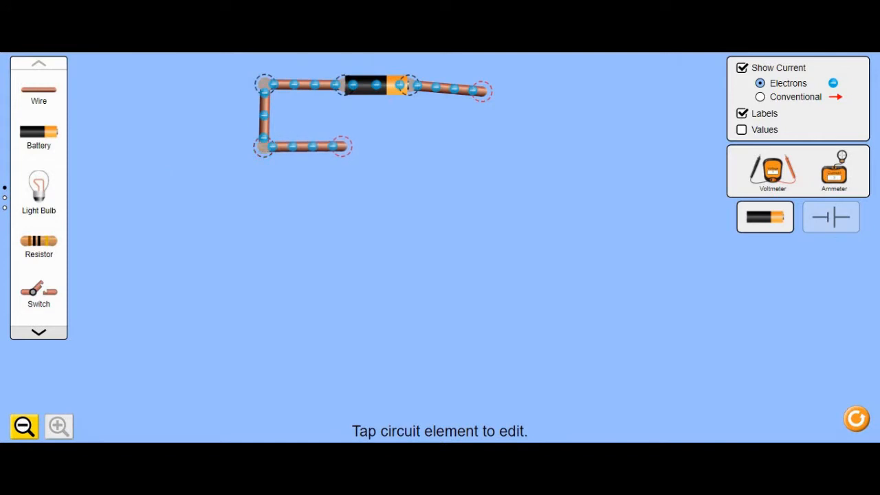
left_click_drag(38, 185, 342, 119)
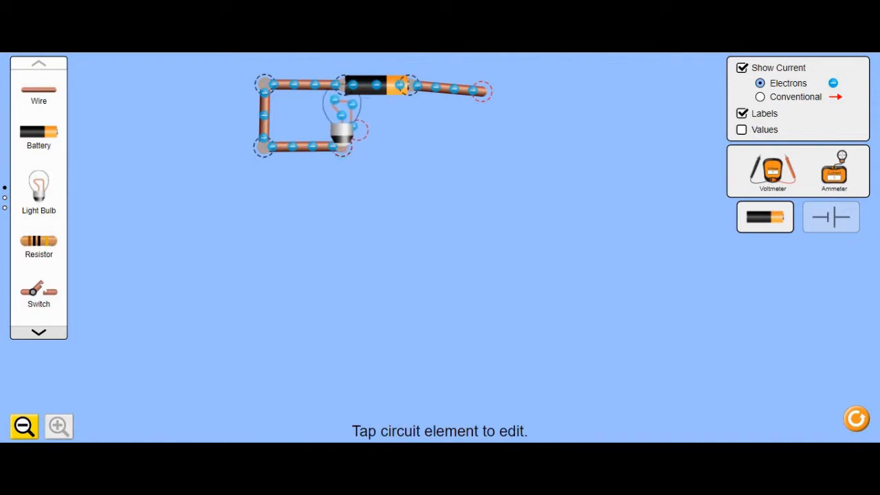
- Complete the loop with a wire down the right side, a switch, and a wire from the bulb to the switch
left_click_drag(39, 89, 480, 145)
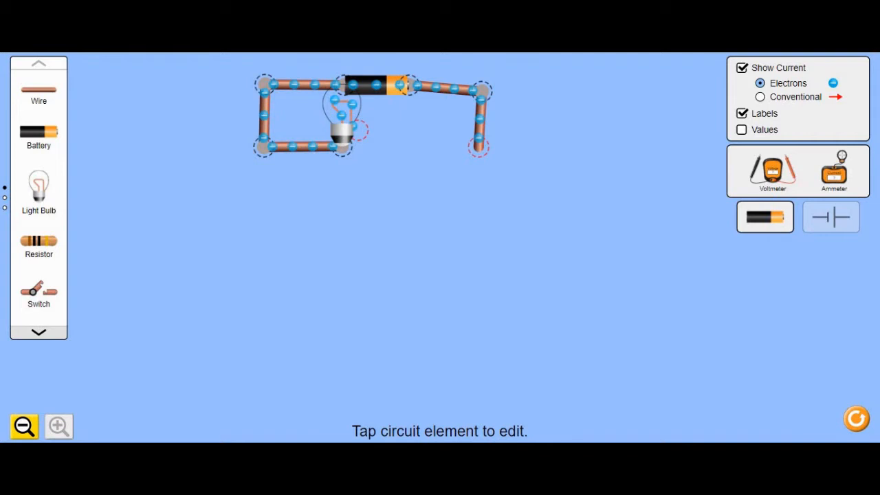
left_click_drag(38, 292, 431, 146)
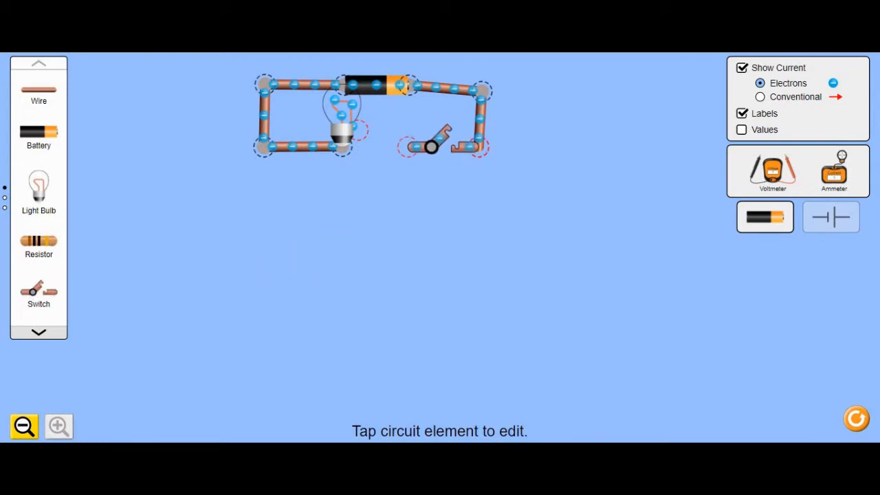
left_click_drag(39, 89, 384, 138)
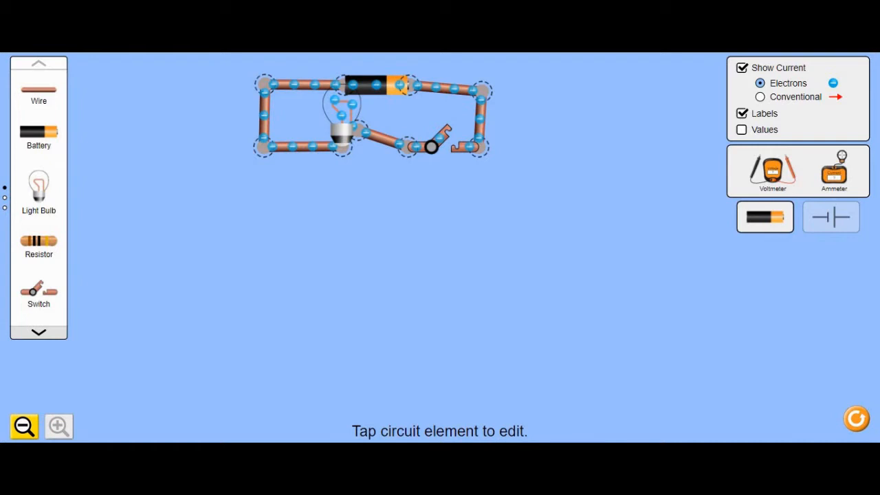
- Close the switch and then open it again
left_click(432, 147)
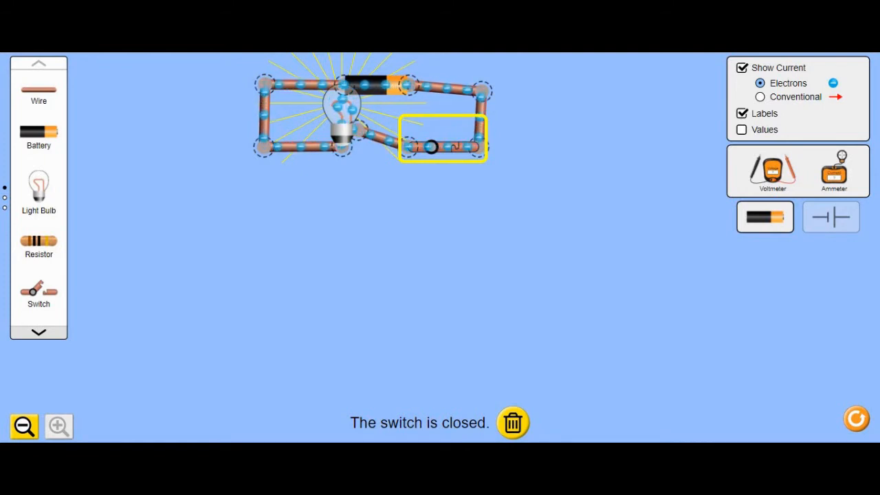
left_click(443, 147)
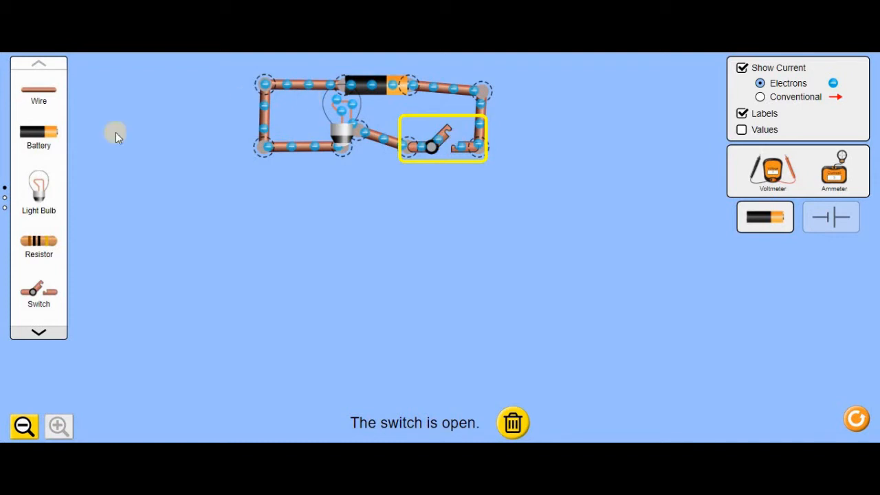
- Build a second circuit with two batteries in parallel wired to a light bulb
left_click_drag(42, 139, 155, 180)
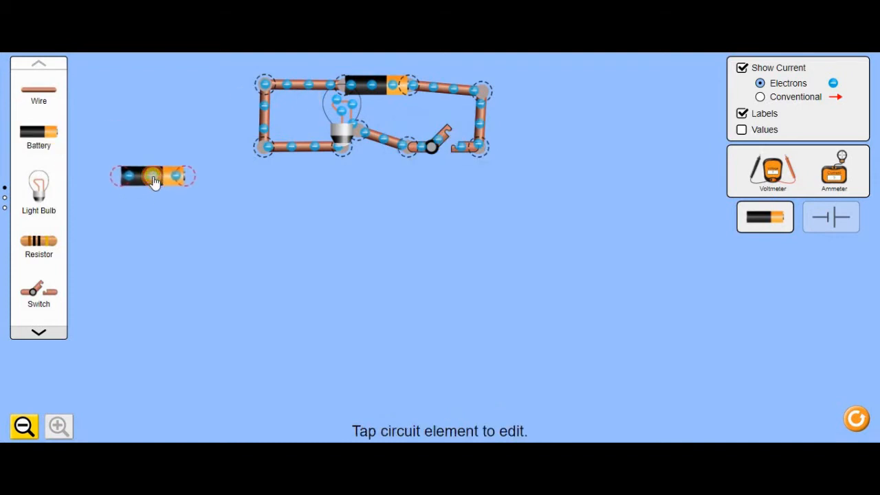
left_click_drag(38, 133, 158, 238)
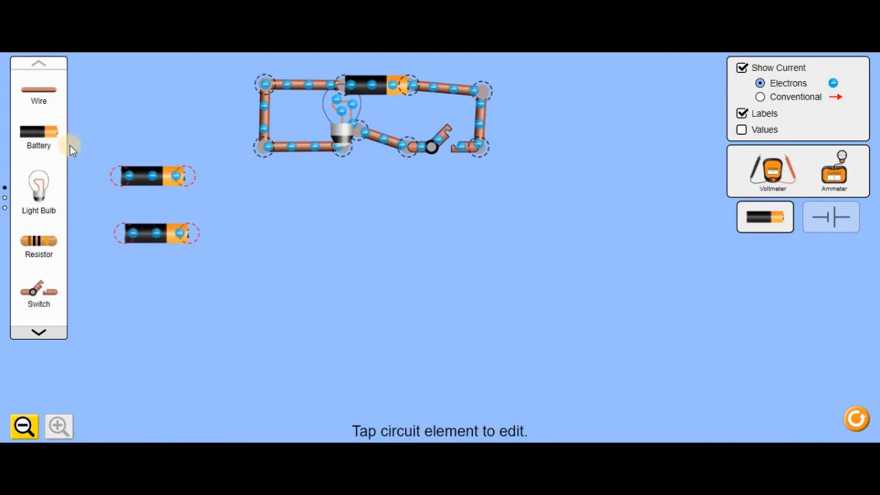
left_click_drag(36, 90, 84, 199)
left_click_drag(43, 101, 234, 207)
left_click_drag(35, 94, 241, 209)
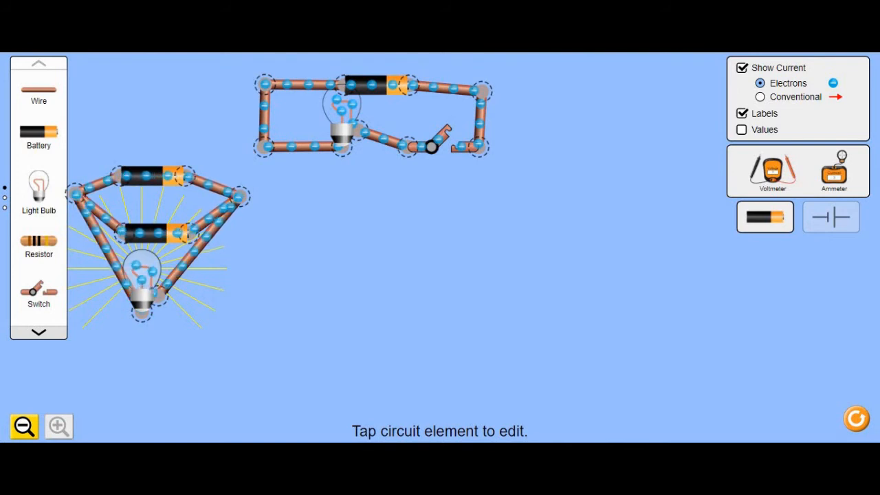
- Build a third circuit with two batteries in series powering a light bulb
left_click_drag(157, 161, 352, 209)
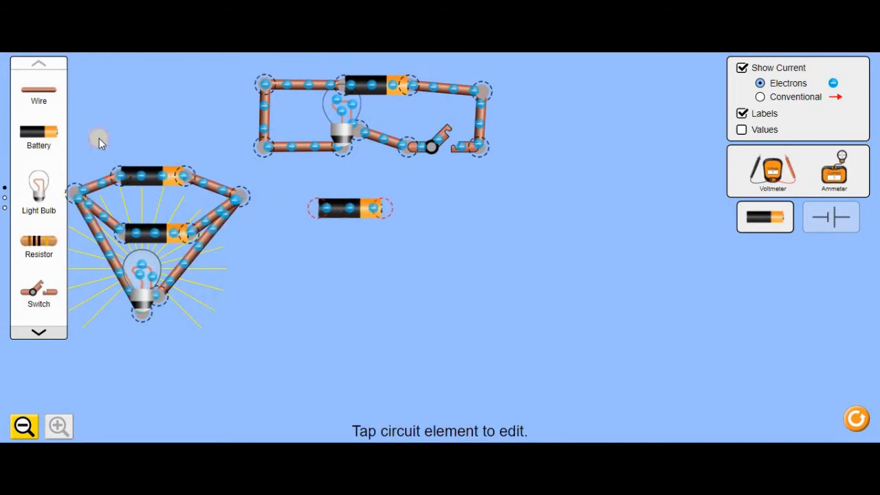
left_click_drag(48, 132, 428, 208)
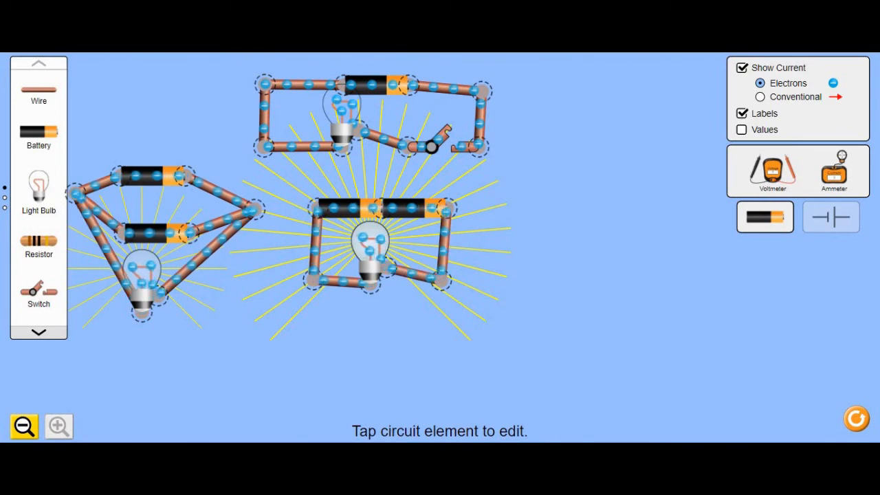
- Build a fourth circuit with two parallel branches, each holding two batteries in series, feeding a light bulb
left_click_drag(42, 143, 632, 204)
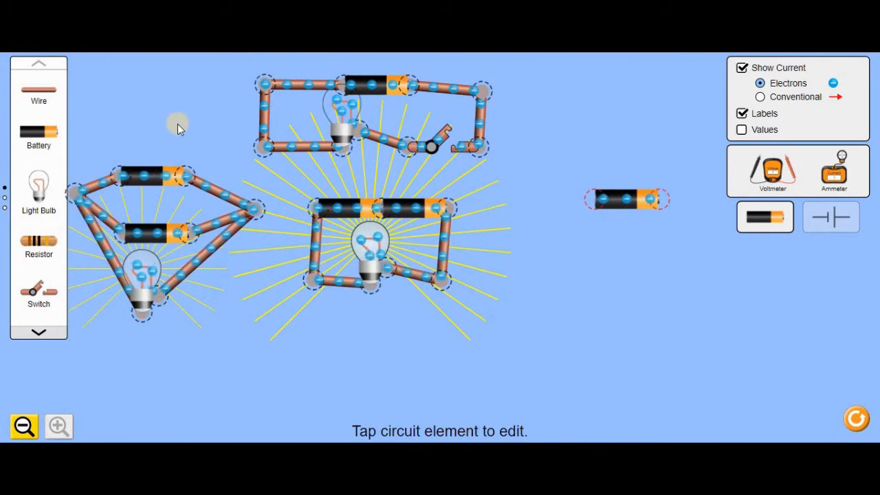
left_click_drag(48, 133, 649, 199)
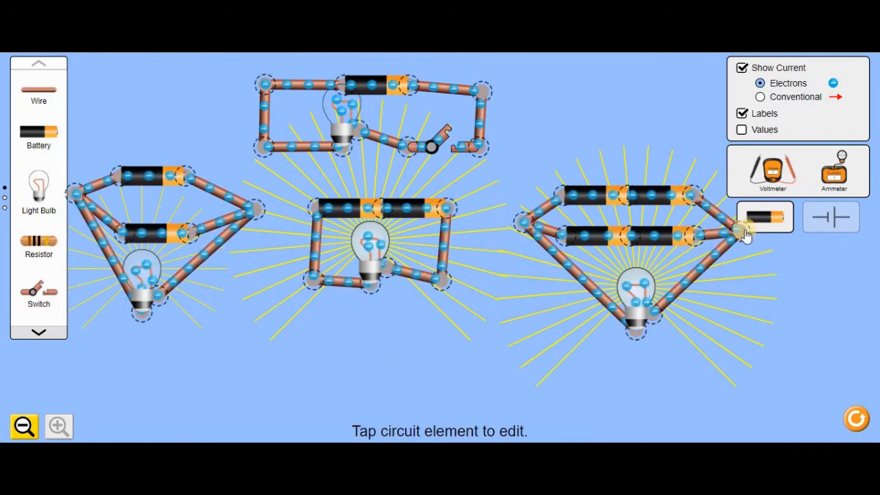
- Switch the workspace to schematic view and turn on the display of component values
left_click(825, 227)
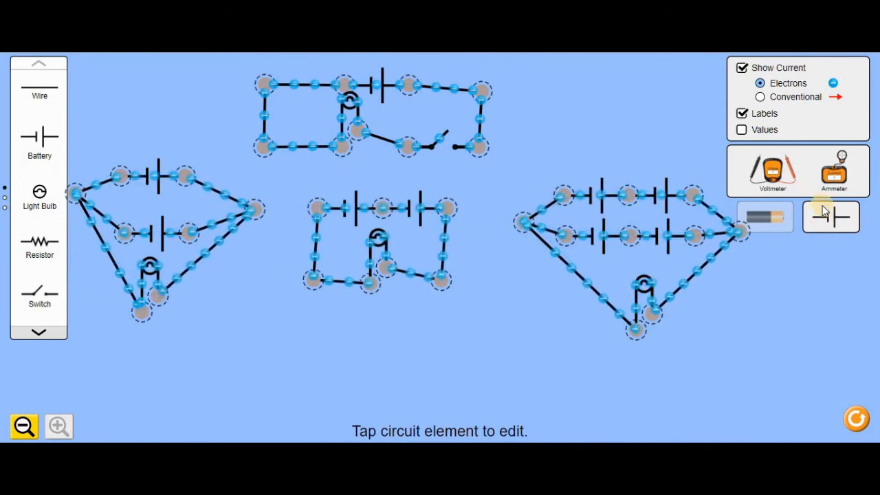
left_click(742, 130)
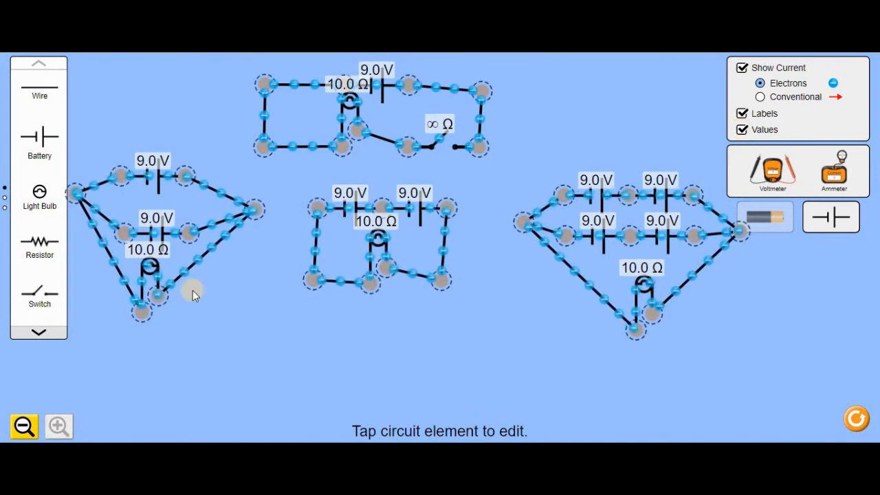
- Scroll through the schematic component toolbox to view the remaining parts
left_click(40, 333)
left_click(41, 332)
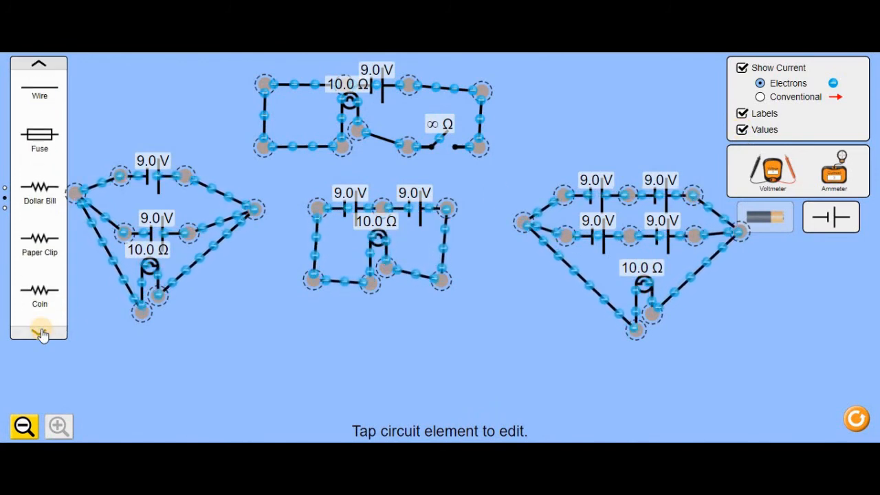
left_click(41, 333)
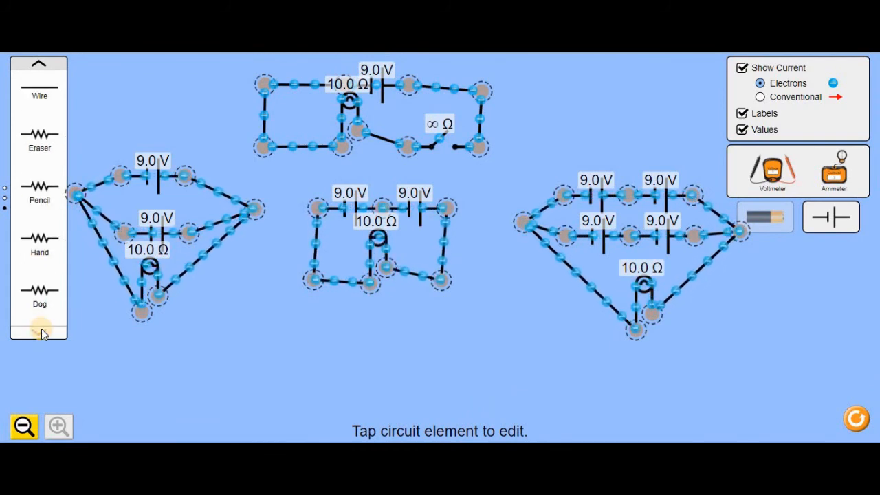